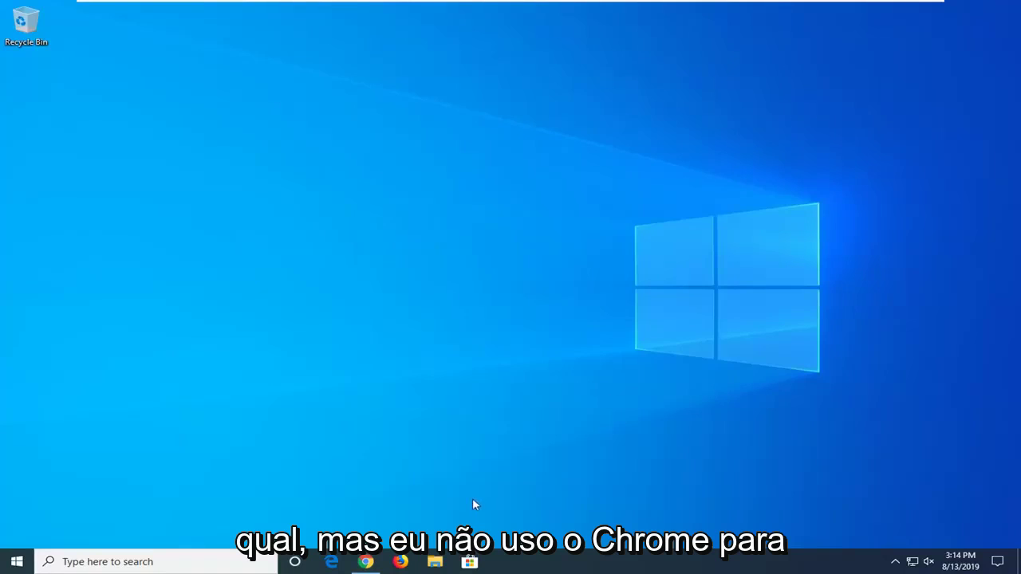
Step: Open Chrome and download the 44.5 MB codec pack installer for Windows 10/8/7/Vista/2008
left_click(367, 562)
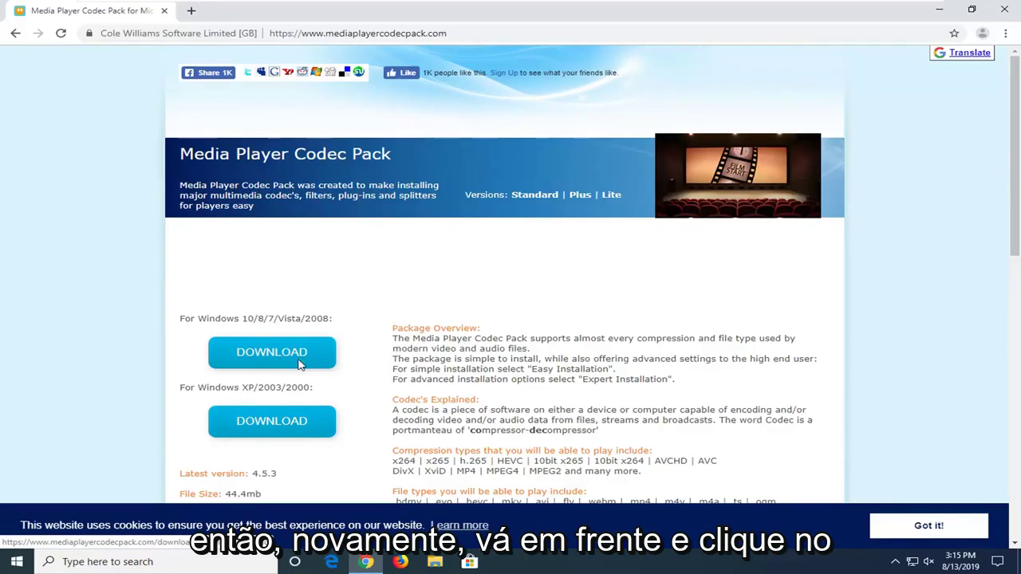
left_click(306, 364)
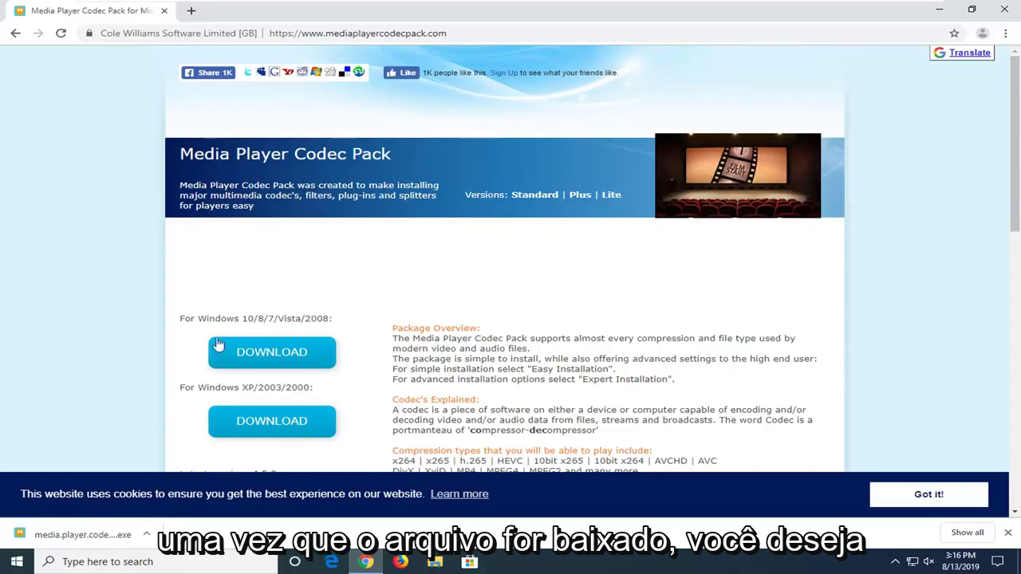
Step: Run the downloaded codec pack .exe, approve the UAC prompt, and minimize Chrome
left_click(76, 540)
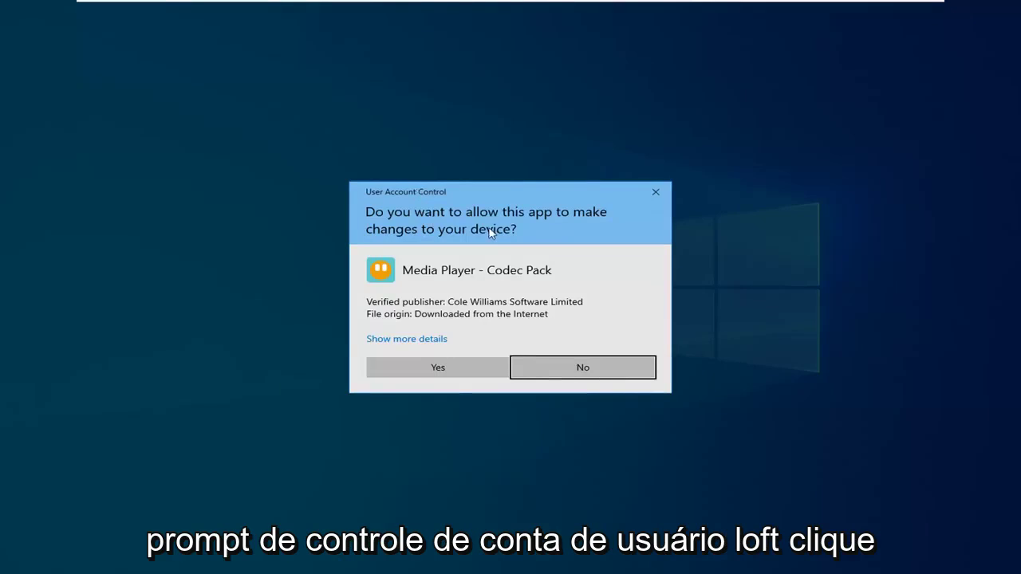
left_click(461, 367)
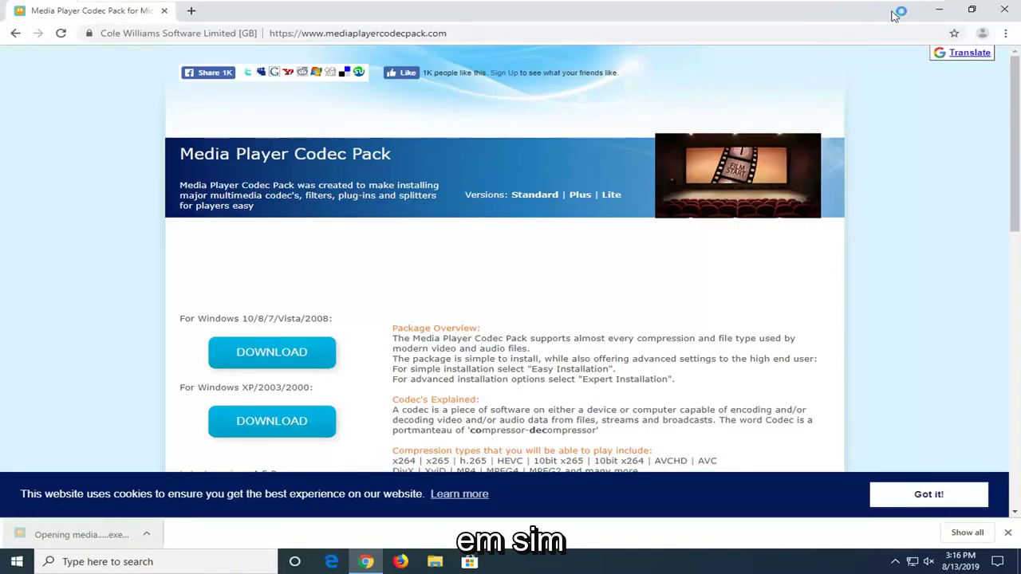
left_click(940, 11)
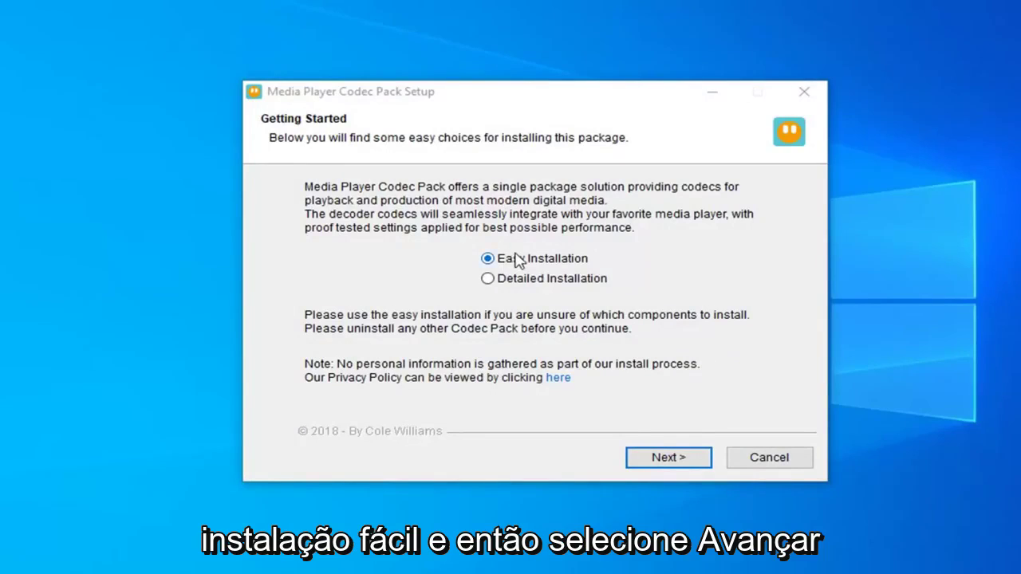
Step: Install with Easy Installation, accept the licence, and keep the default components
left_click(672, 467)
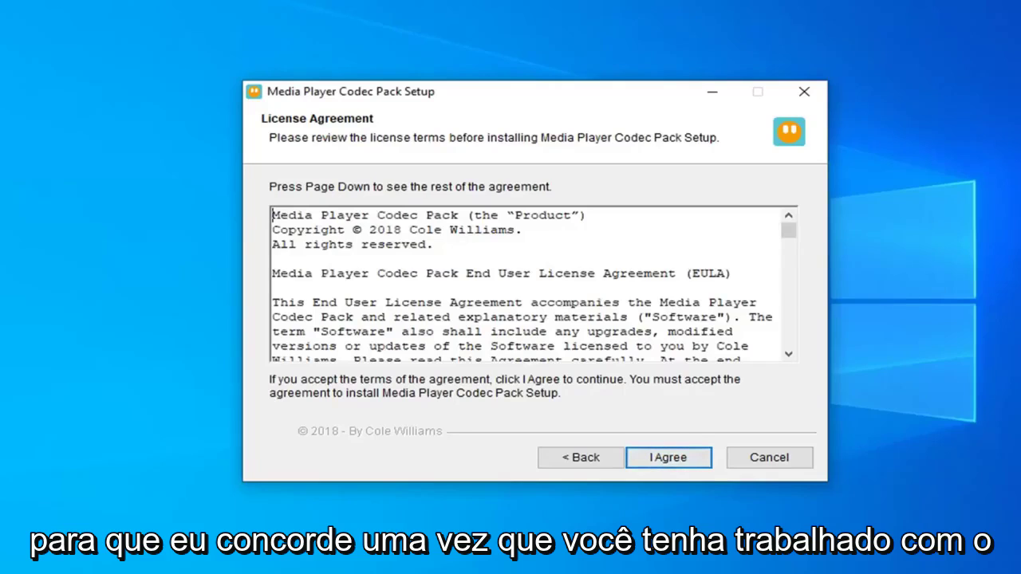
scroll(575, 335, "down", 3)
left_click(647, 451)
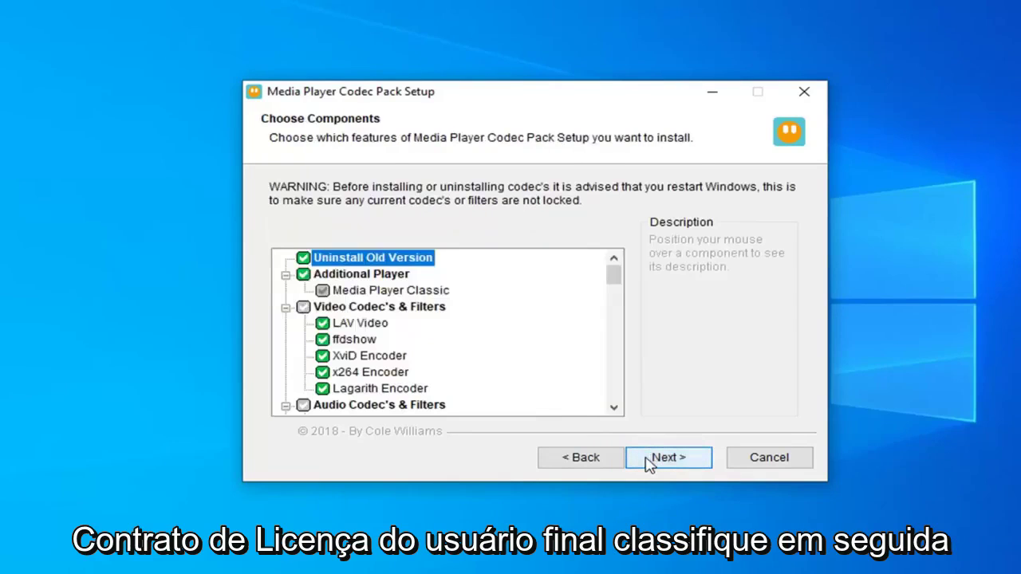
left_click(654, 460)
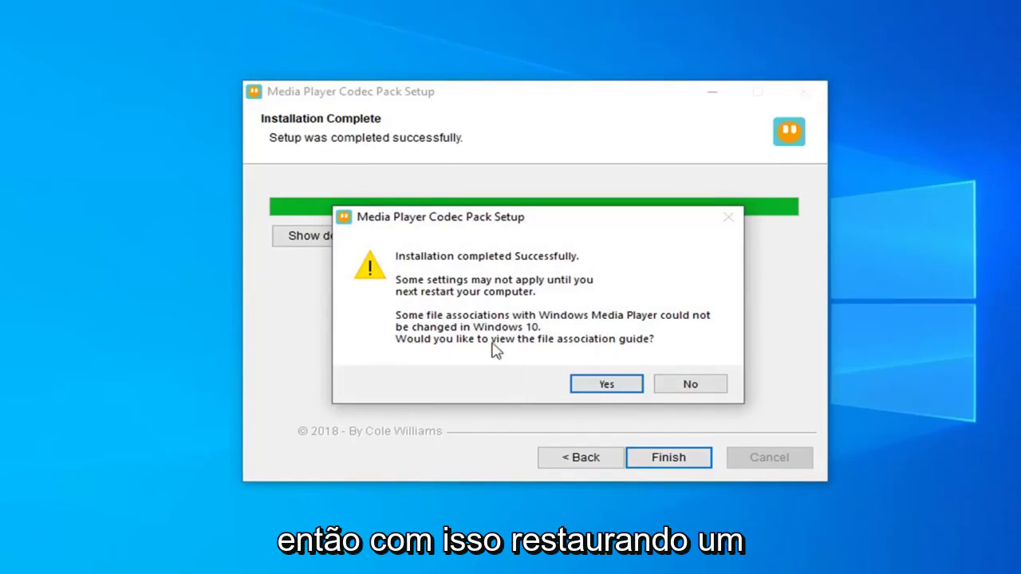
Step: Answer No to viewing the file association guide so setup closes
left_click(691, 389)
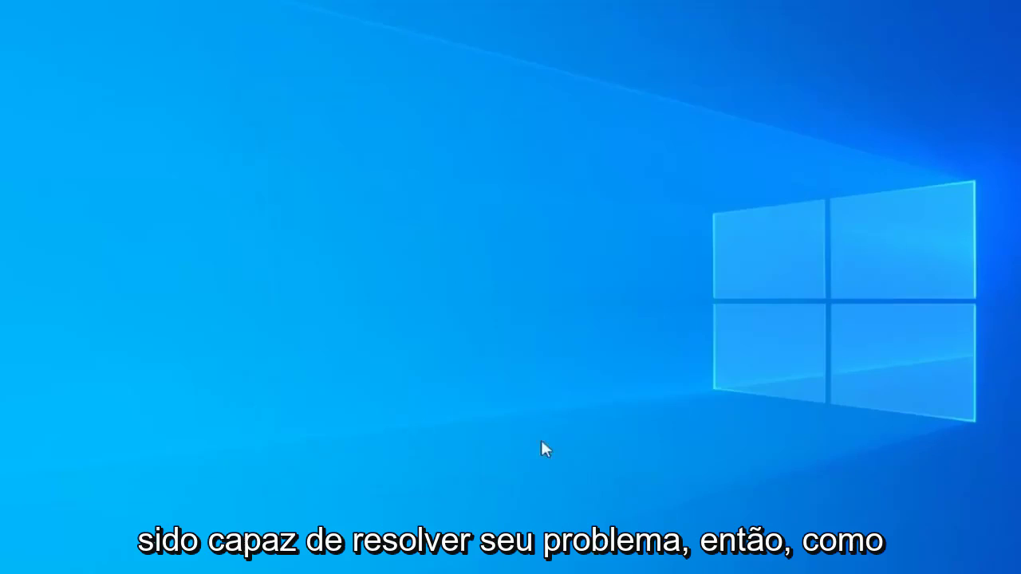